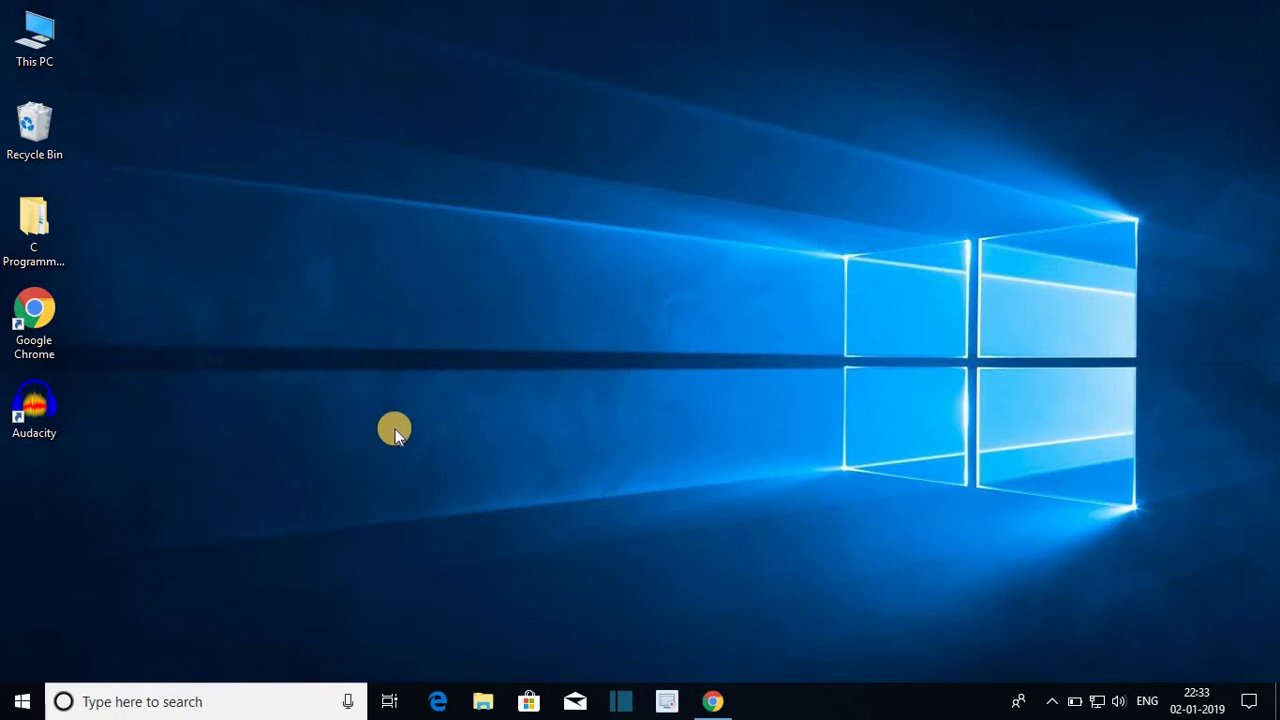
- Open the icecreamapps.com Screen-Recorder result from the Google search in Chrome
click(714, 700)
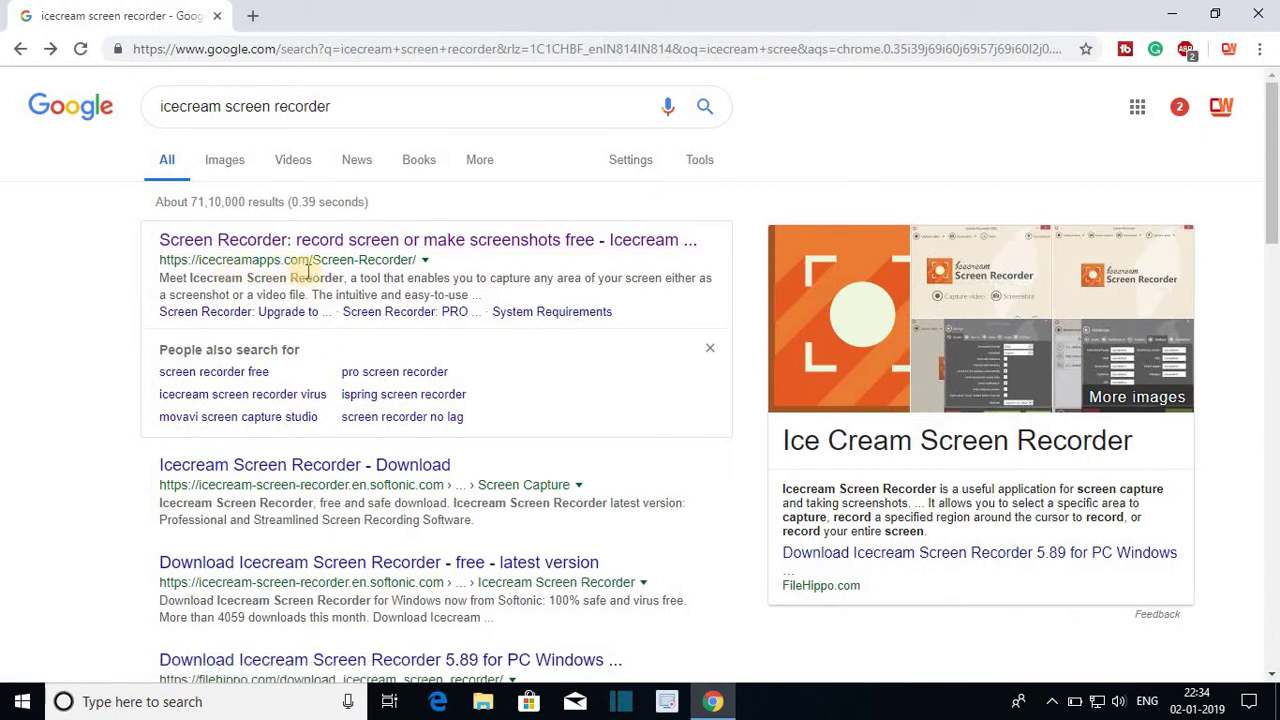
click(351, 248)
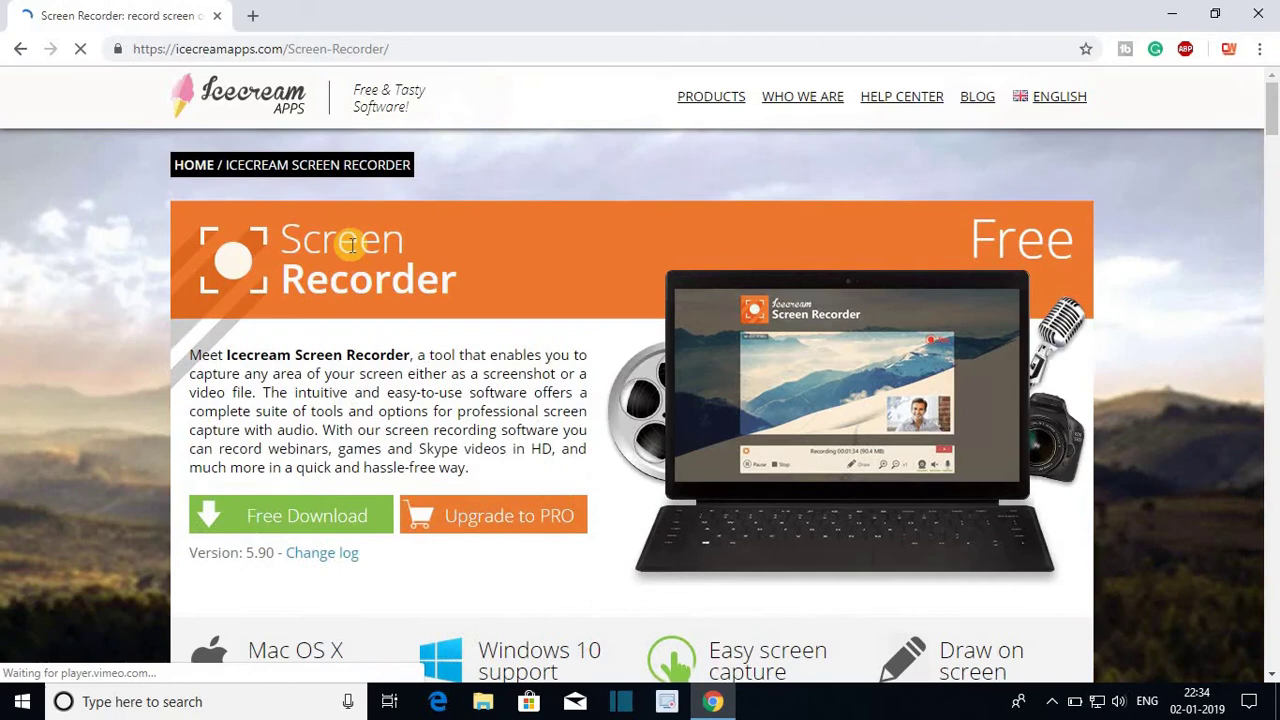
- Browse the product page, then start downloading screen_recorder_setup.exe with the green Free Download button
scroll(456, 317, down, 3)
scroll(443, 320, up, 3)
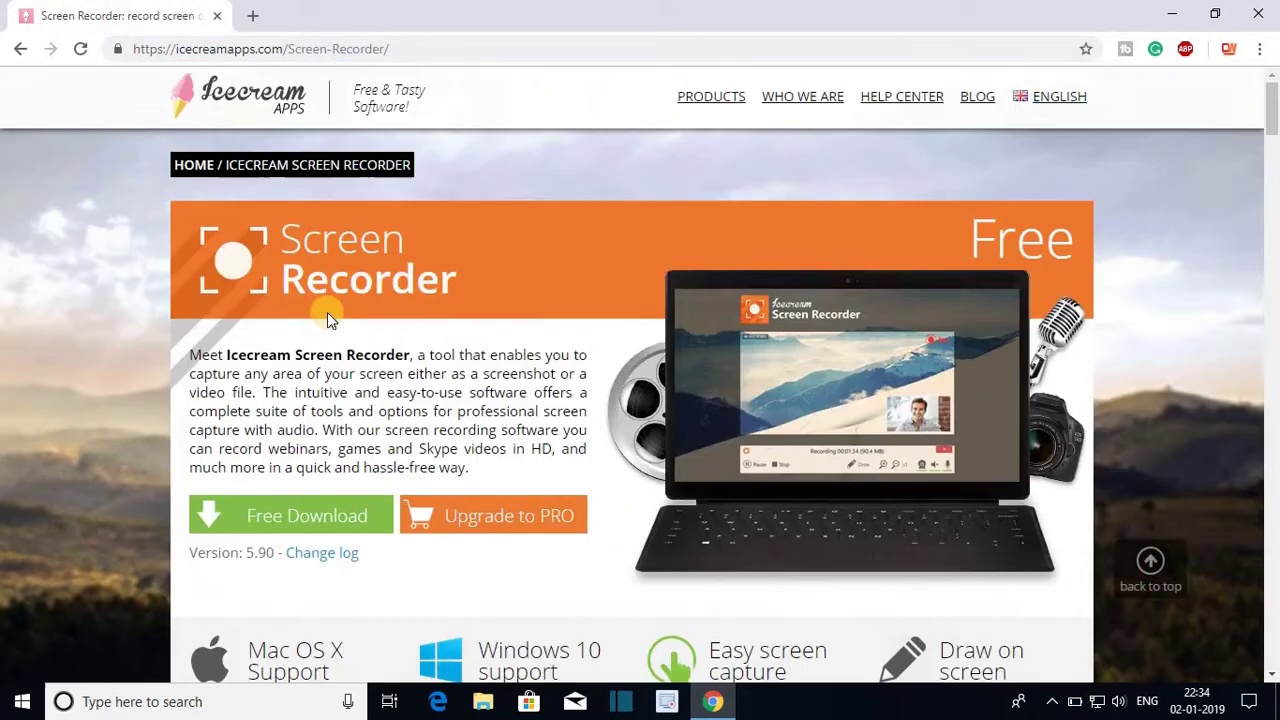
drag(252, 356, 428, 363)
click(453, 355)
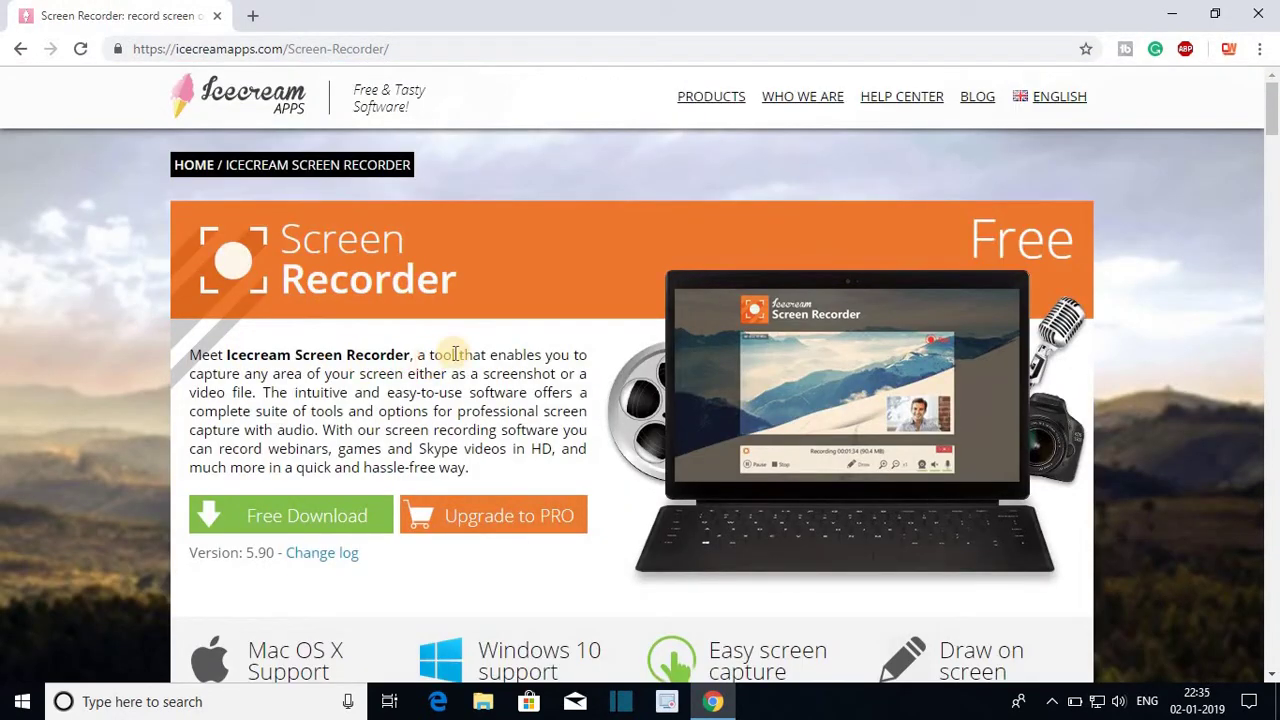
scroll(360, 429, down, 2)
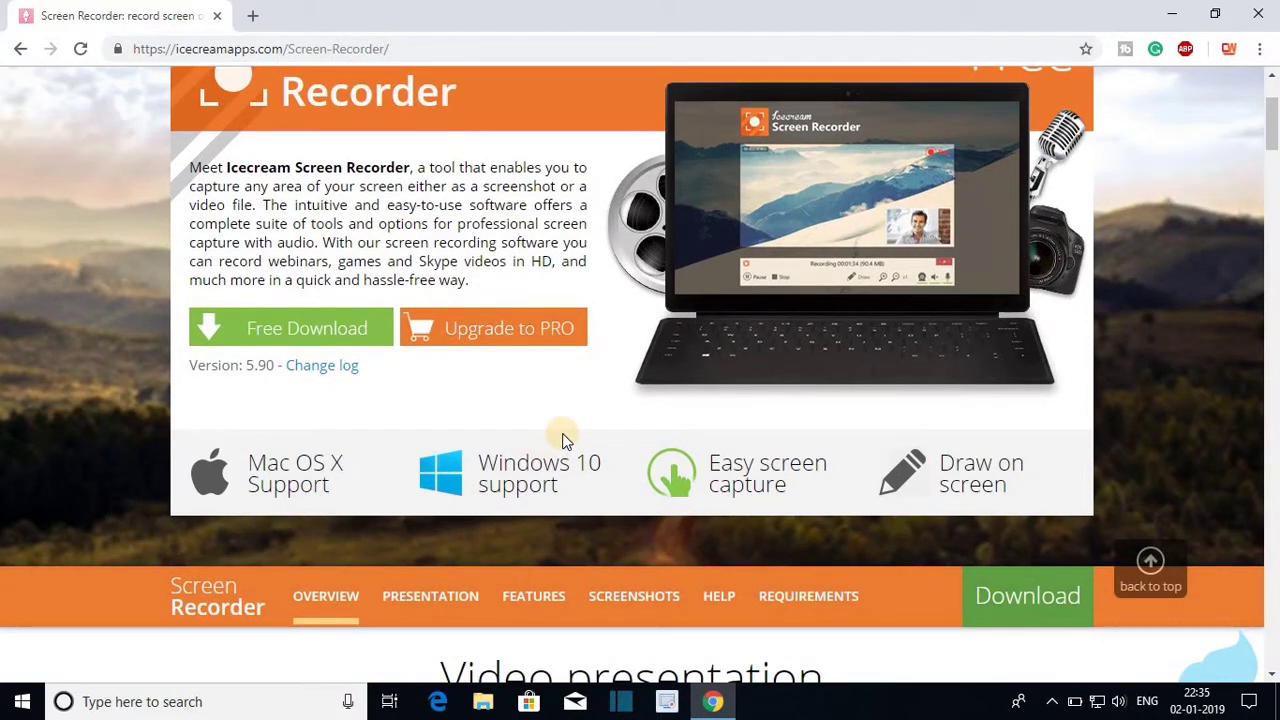
scroll(543, 389, up, 1)
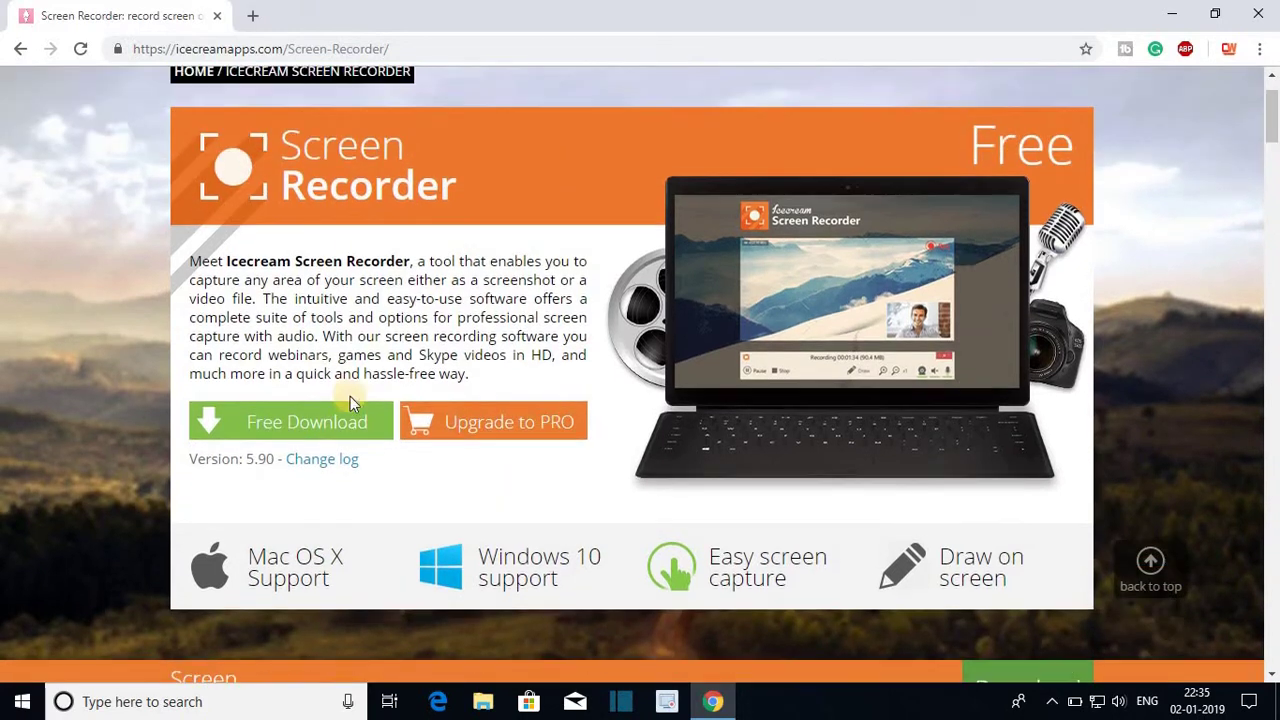
click(297, 424)
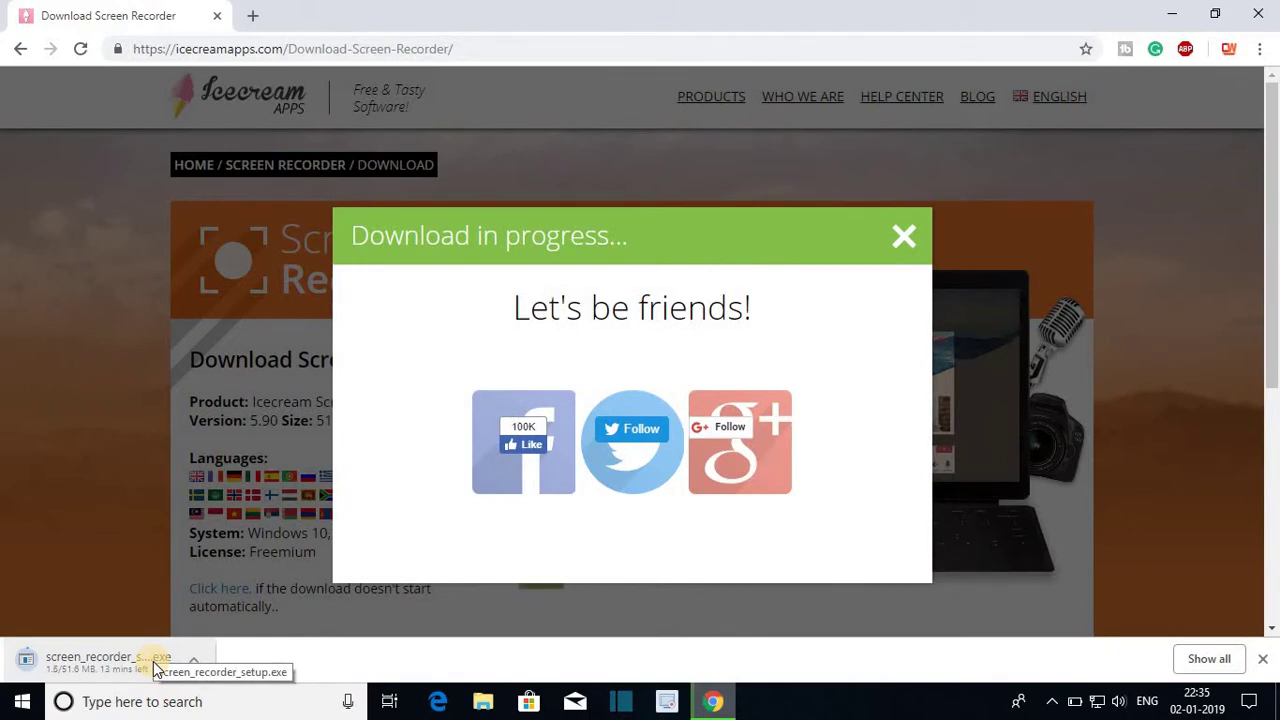
- Dismiss the Download in progress popup and scroll through the free vs $29.95 PRO comparison
click(300, 446)
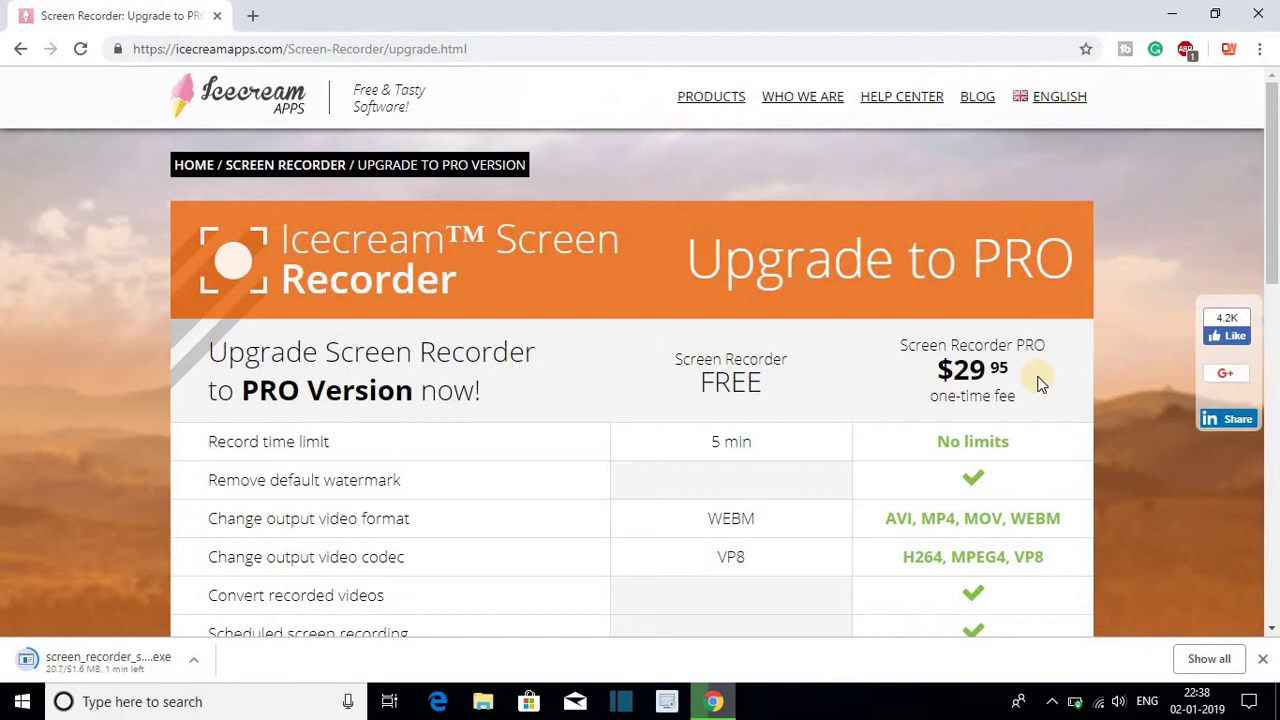
scroll(757, 252, down, 2)
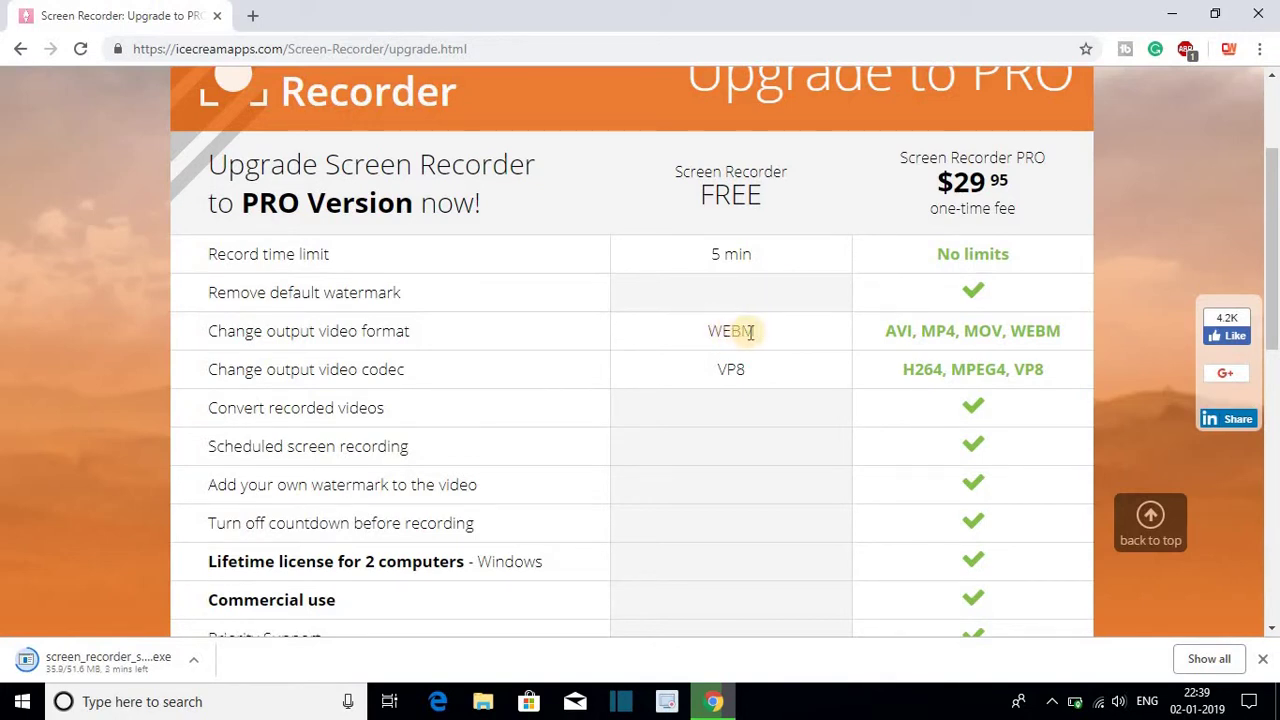
scroll(806, 371, down, 4)
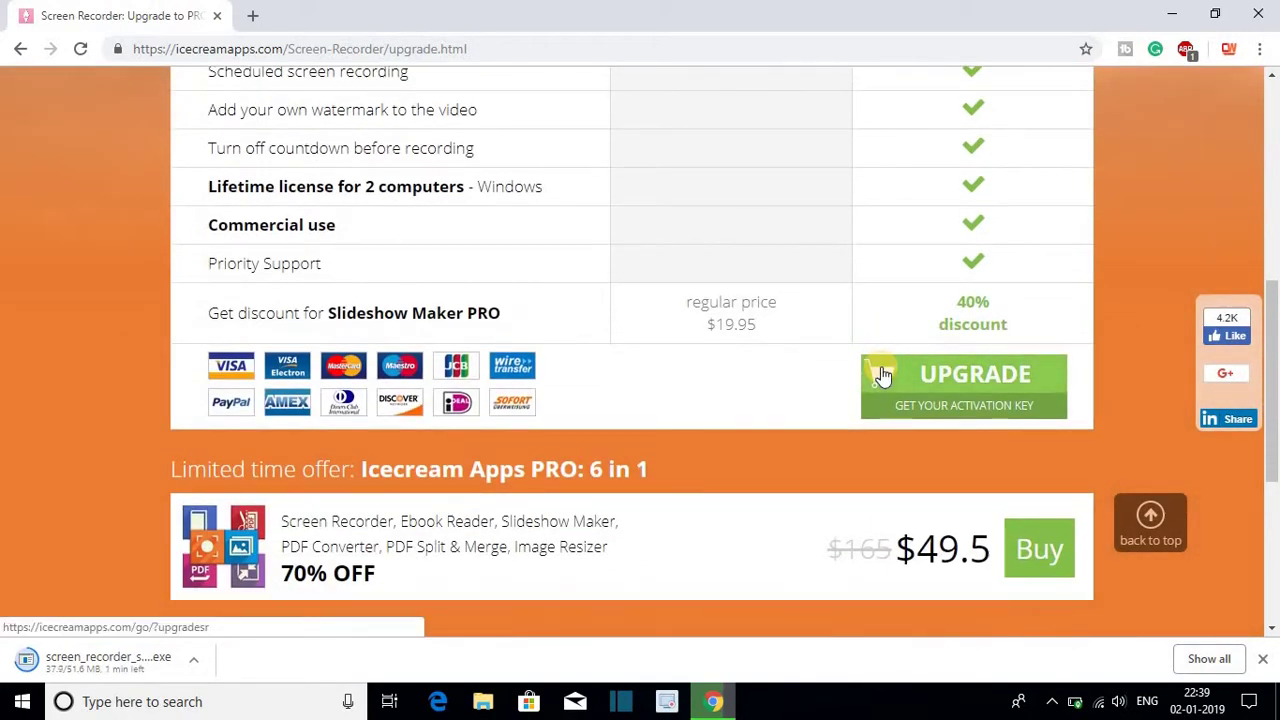
scroll(731, 280, up, 2)
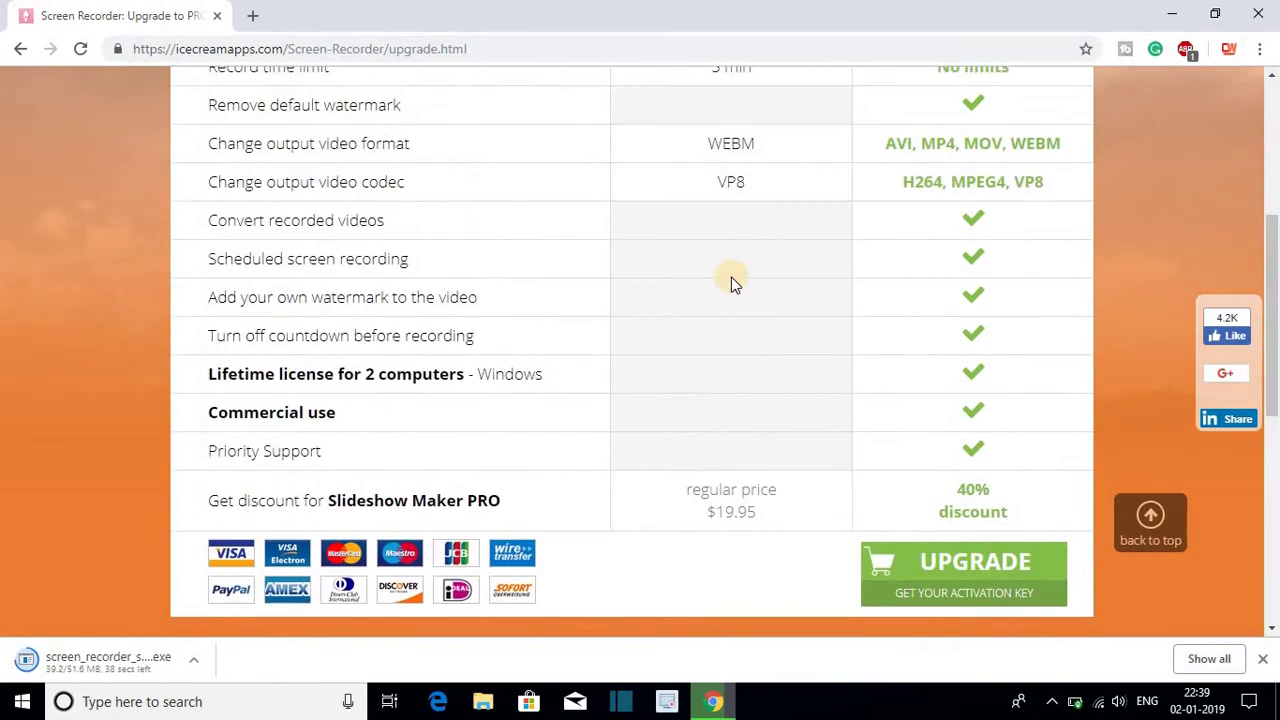
scroll(731, 277, up, 3)
- Run the downloaded screen_recorder_setup.exe and choose English as the setup language
click(193, 661)
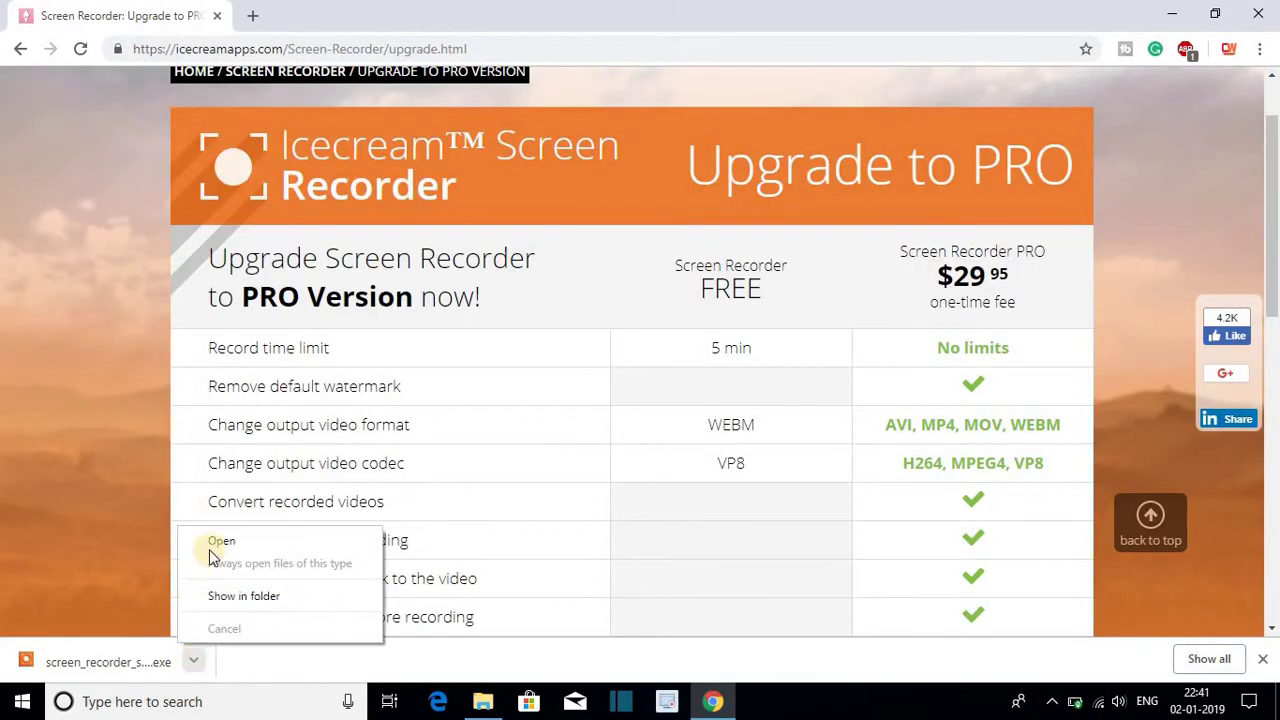
click(214, 541)
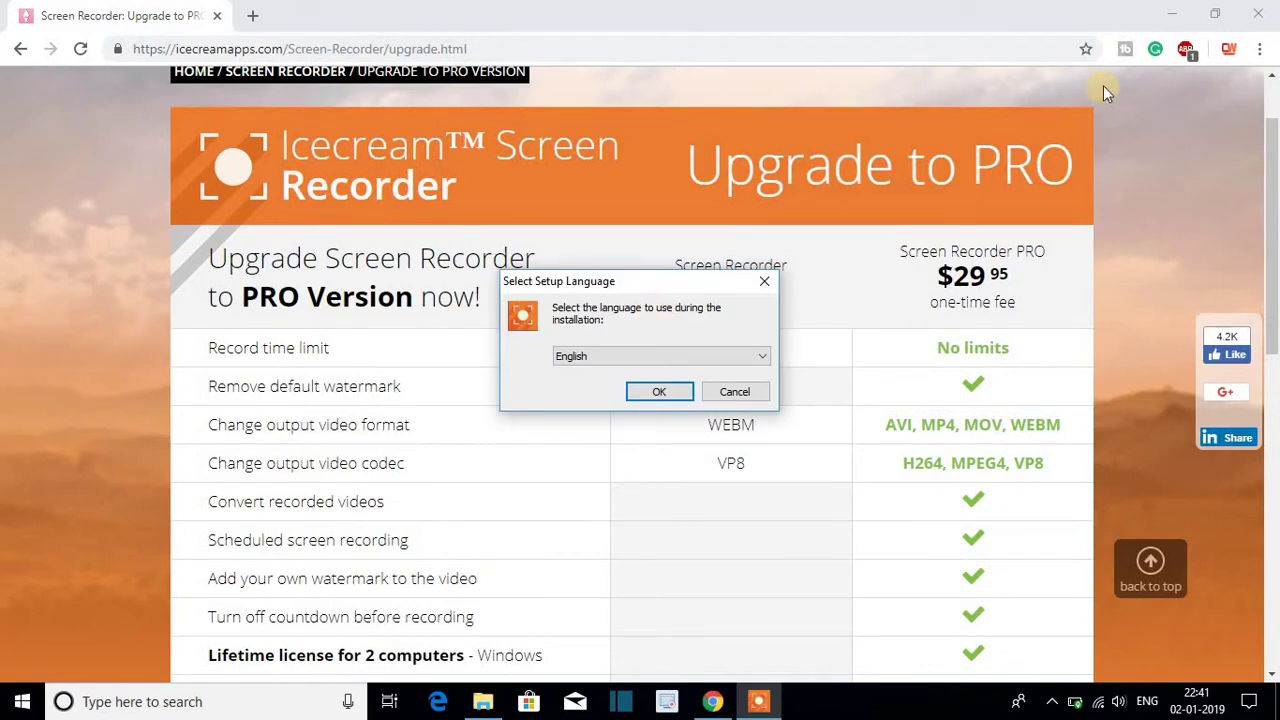
click(1155, 16)
click(1158, 18)
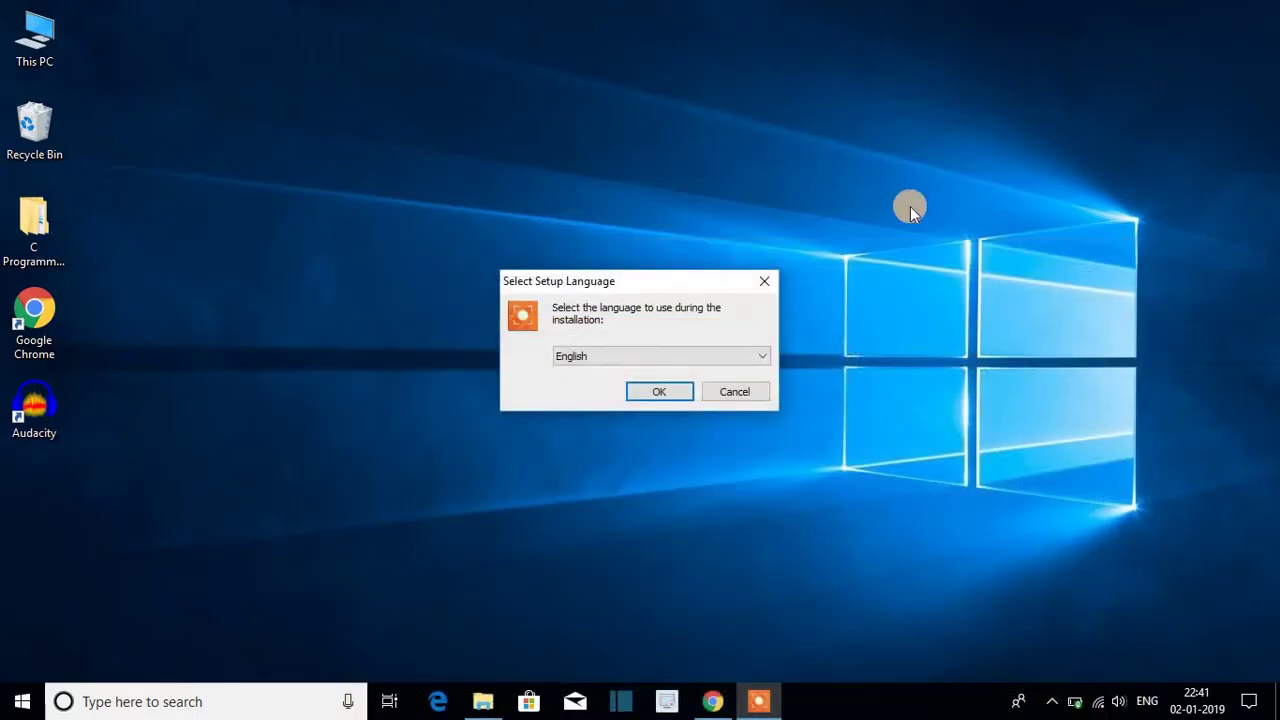
click(713, 362)
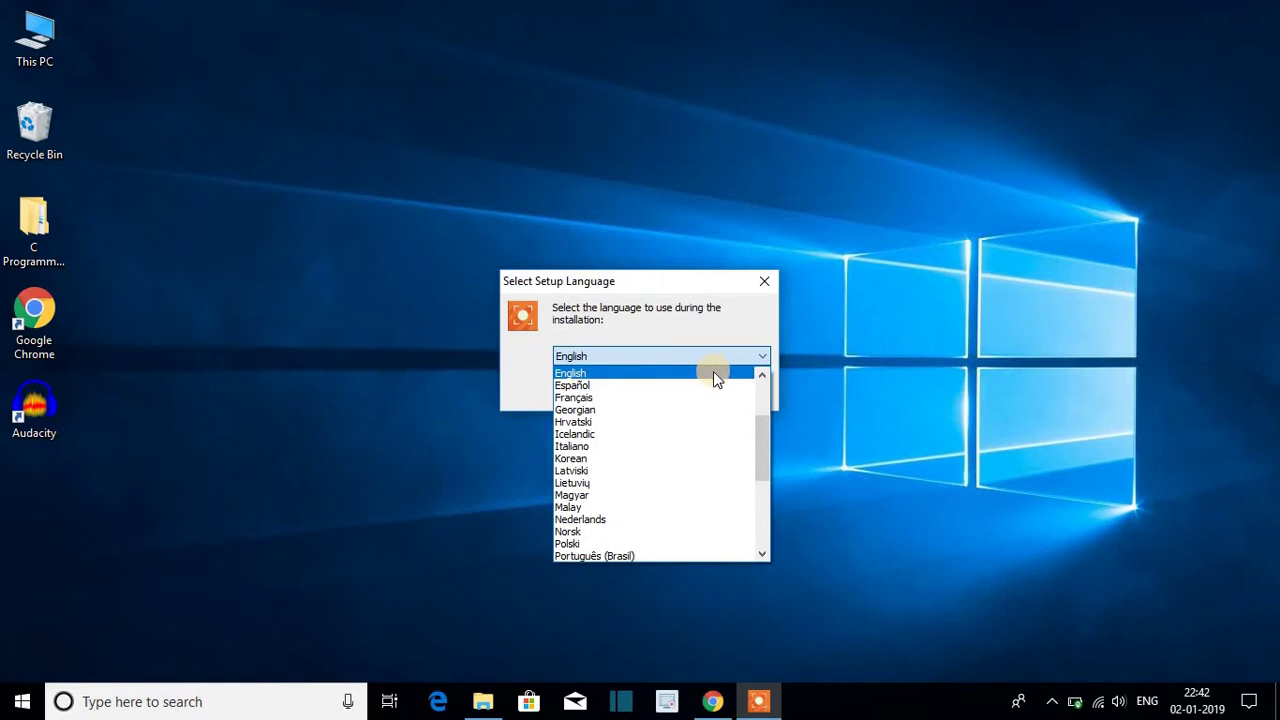
click(716, 373)
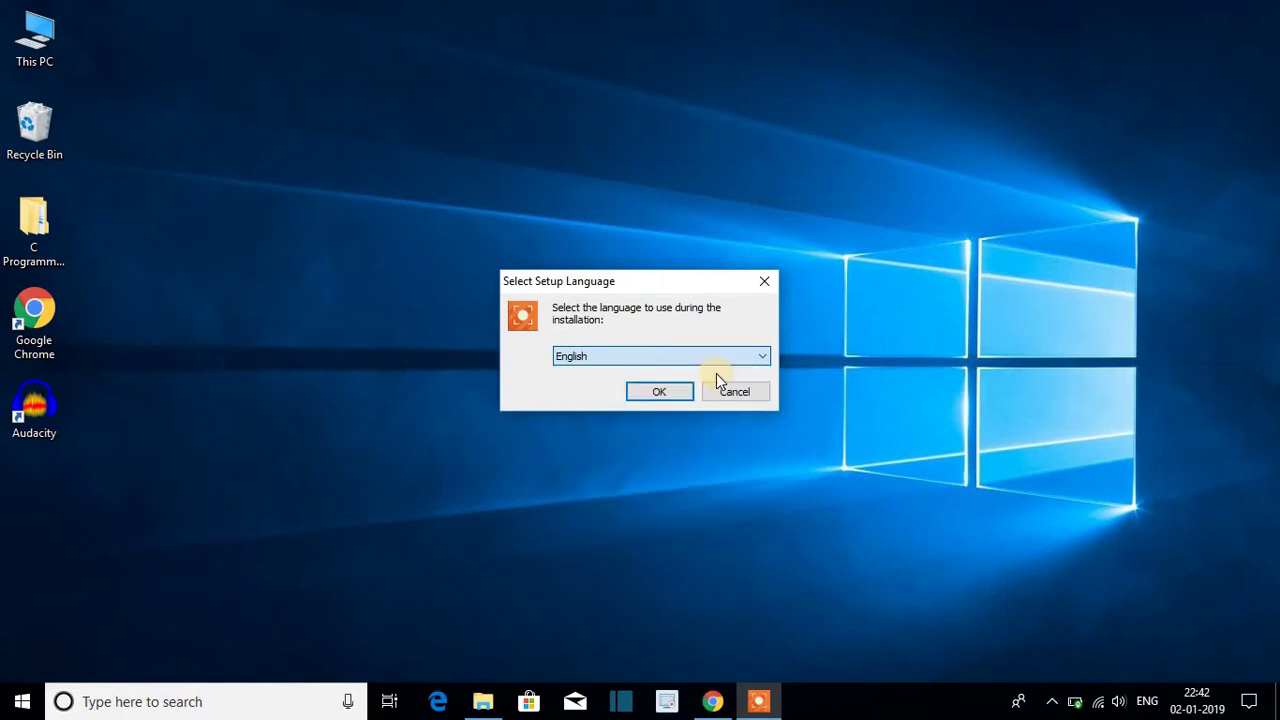
click(658, 393)
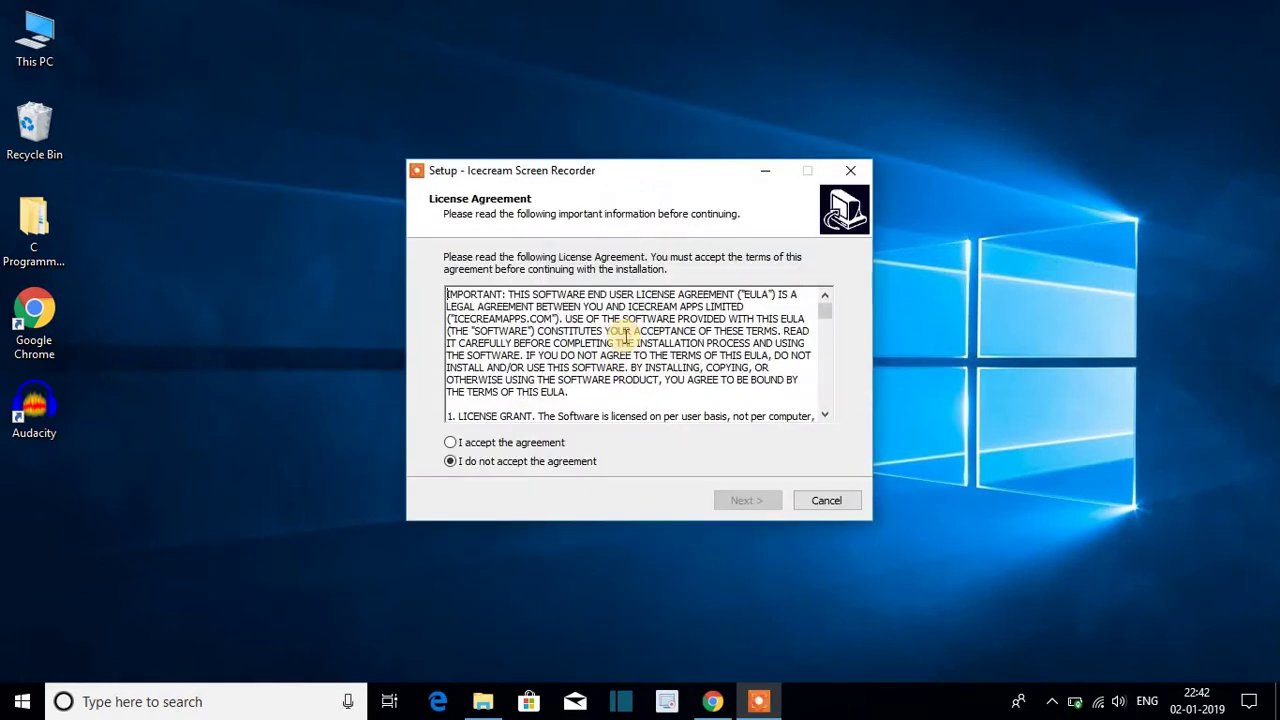
- Accept the license agreement and keep the default C:\Program Files (x86)\Icecream Screen Recorder folder
click(523, 443)
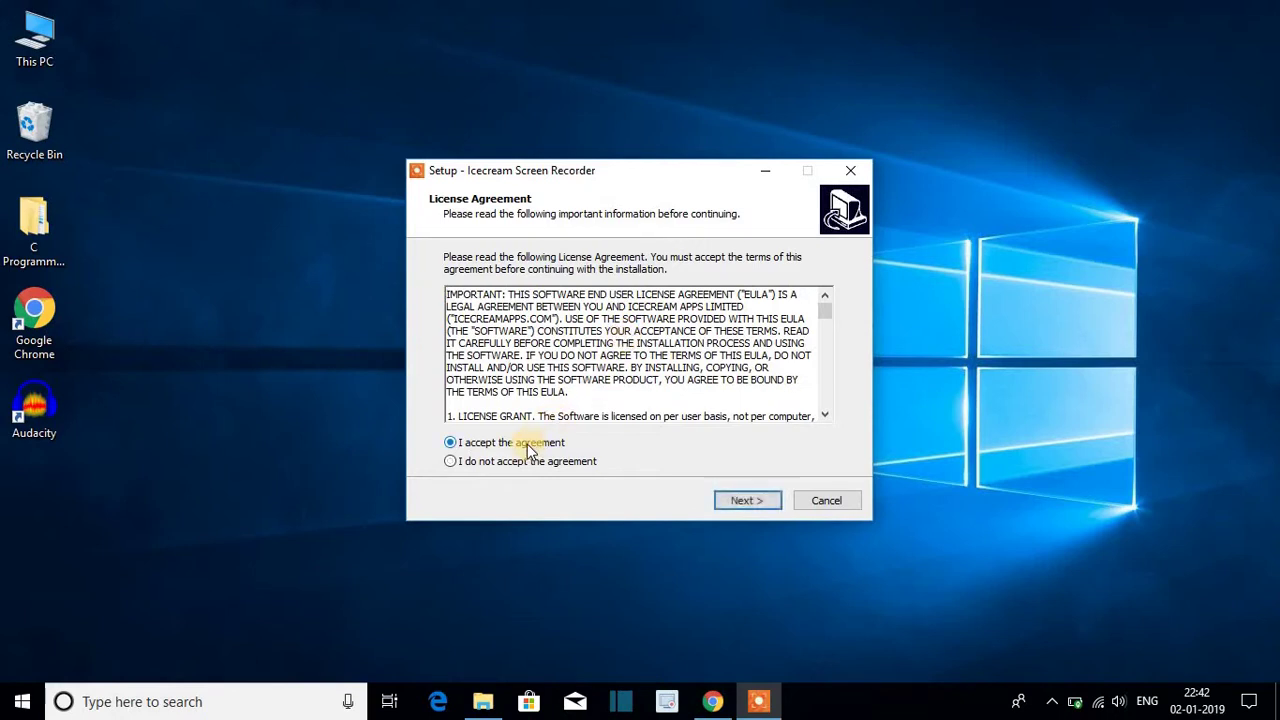
click(761, 502)
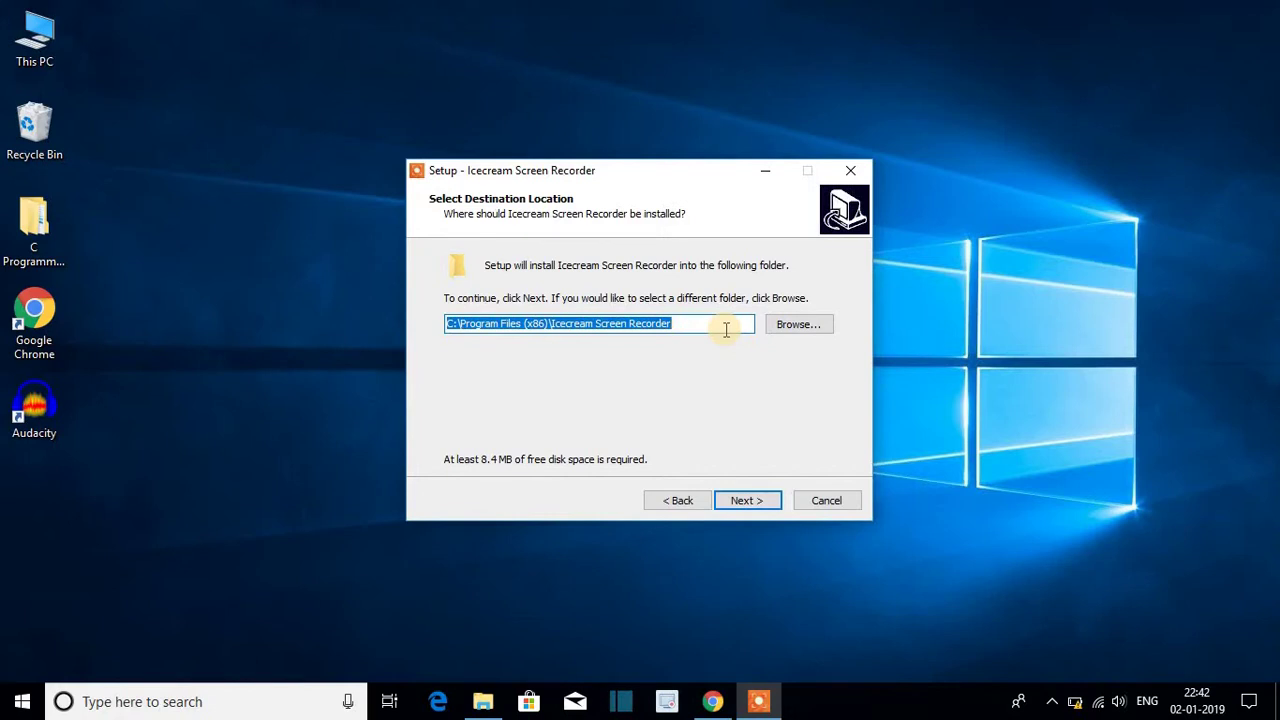
click(727, 332)
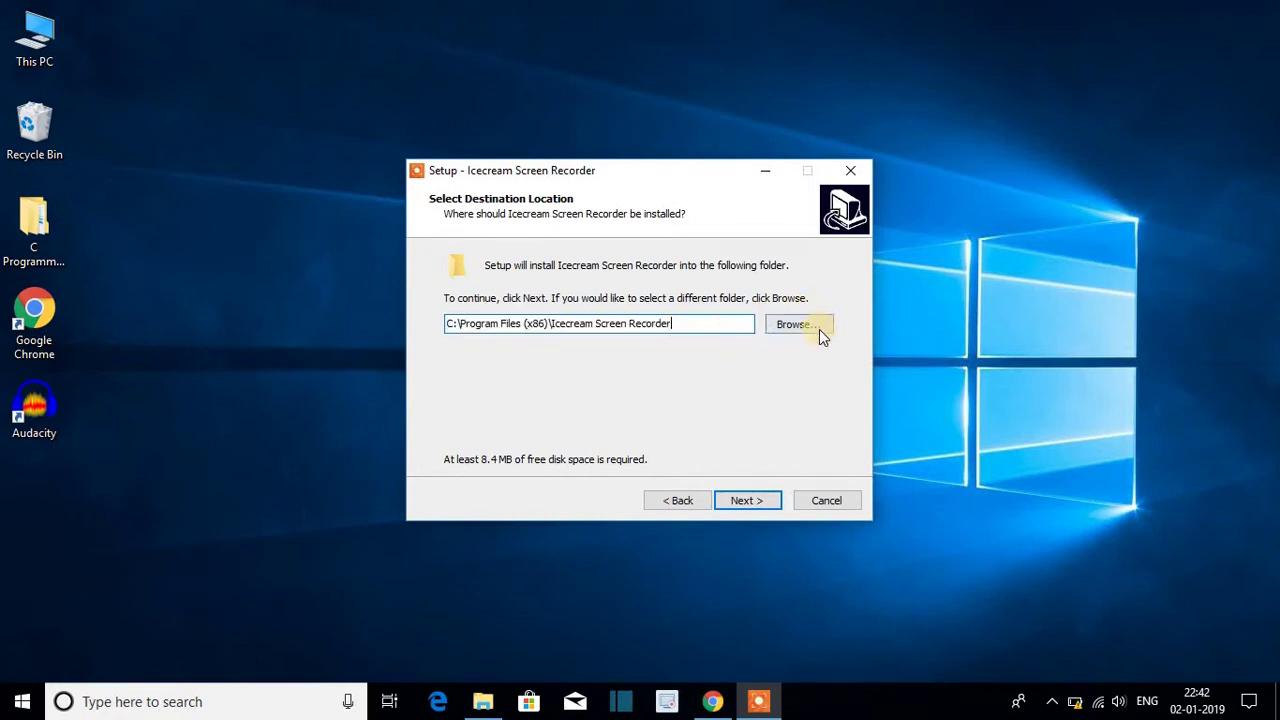
click(817, 329)
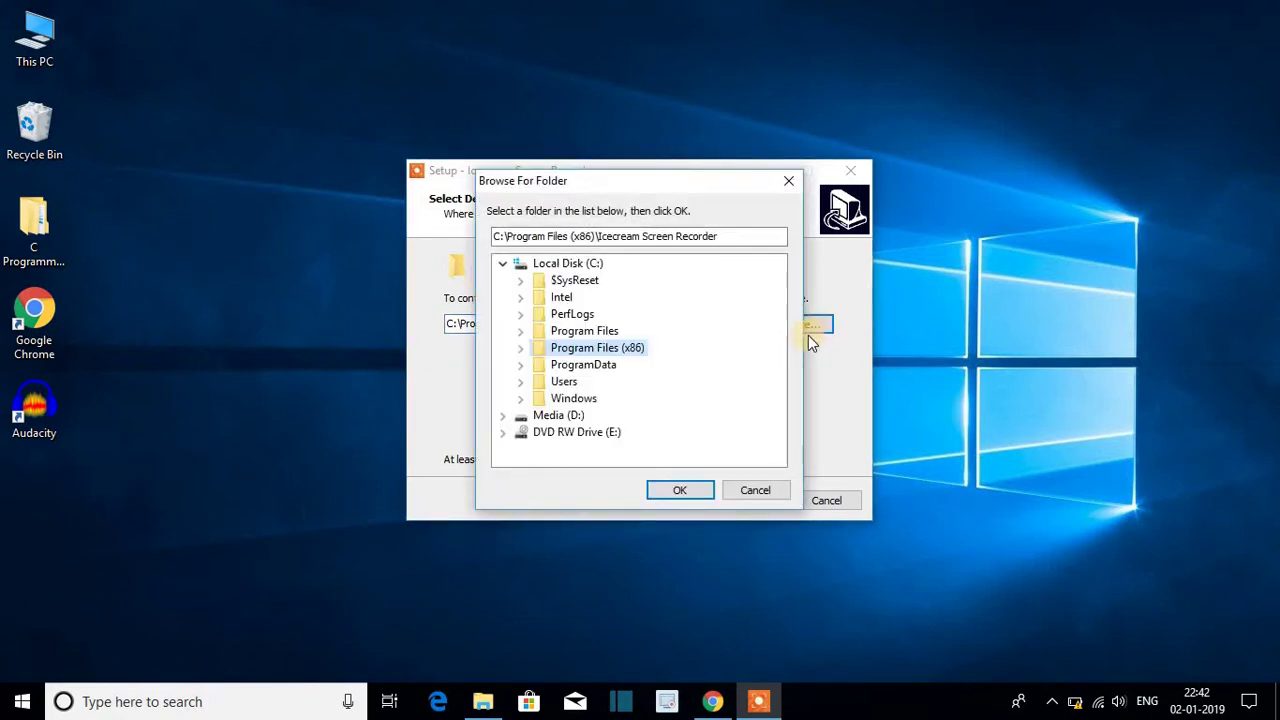
click(789, 181)
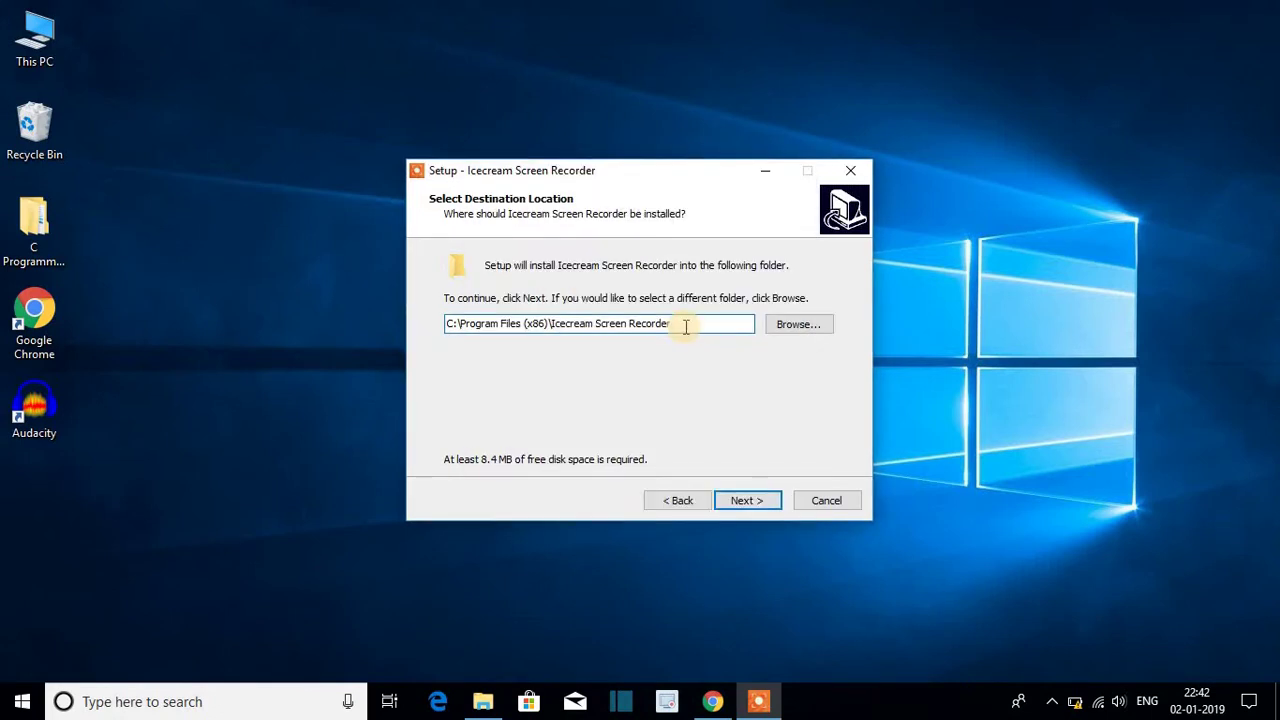
click(750, 508)
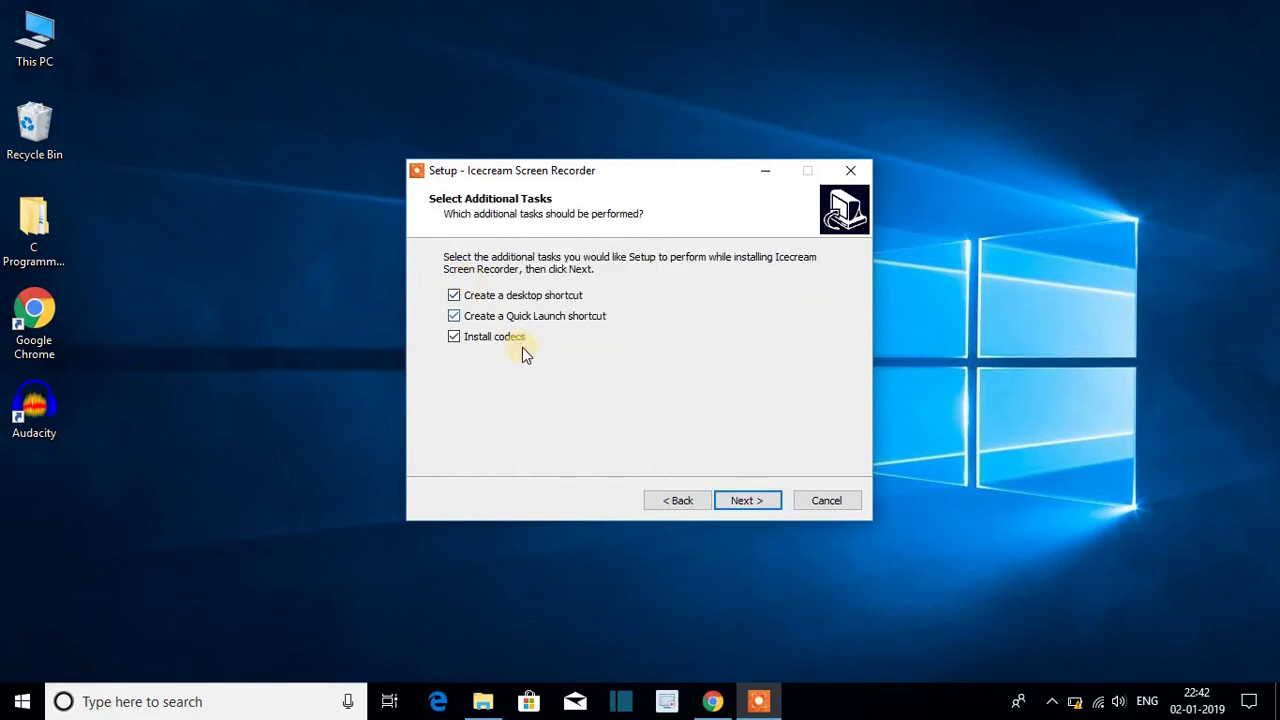
- Keep the default additional tasks, install, and finish with Launch checked
click(750, 507)
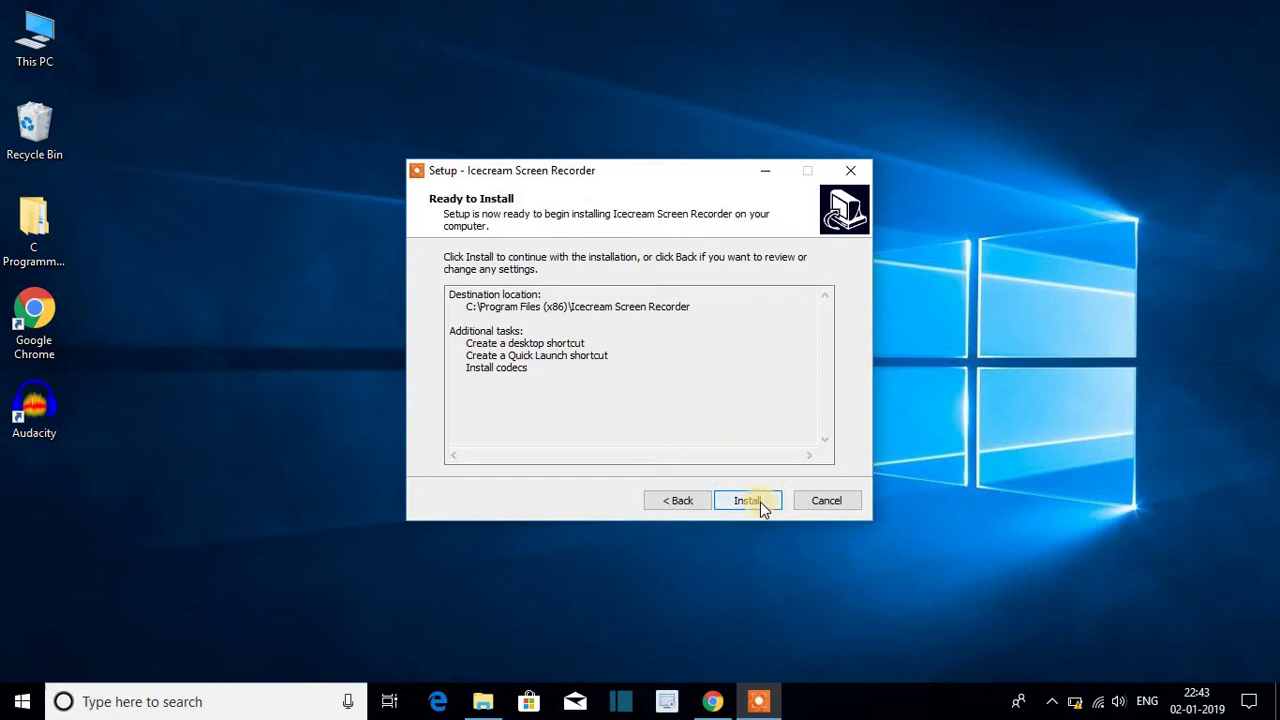
click(760, 504)
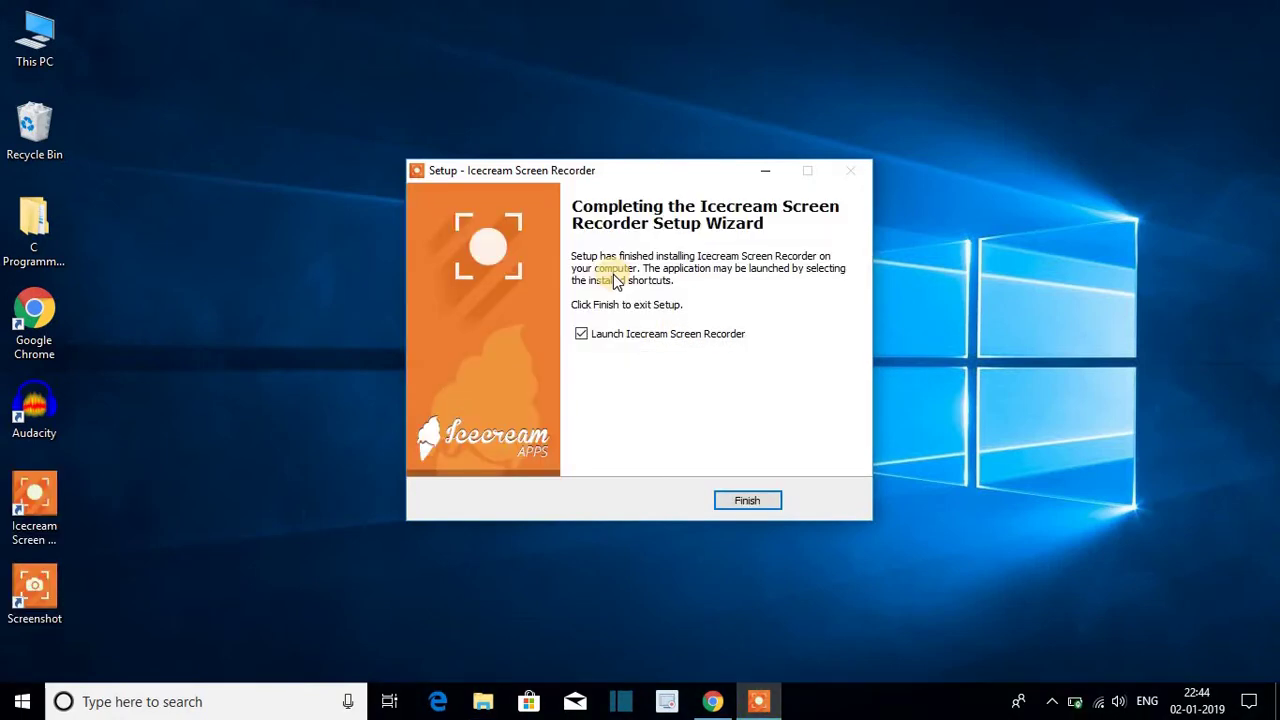
click(748, 501)
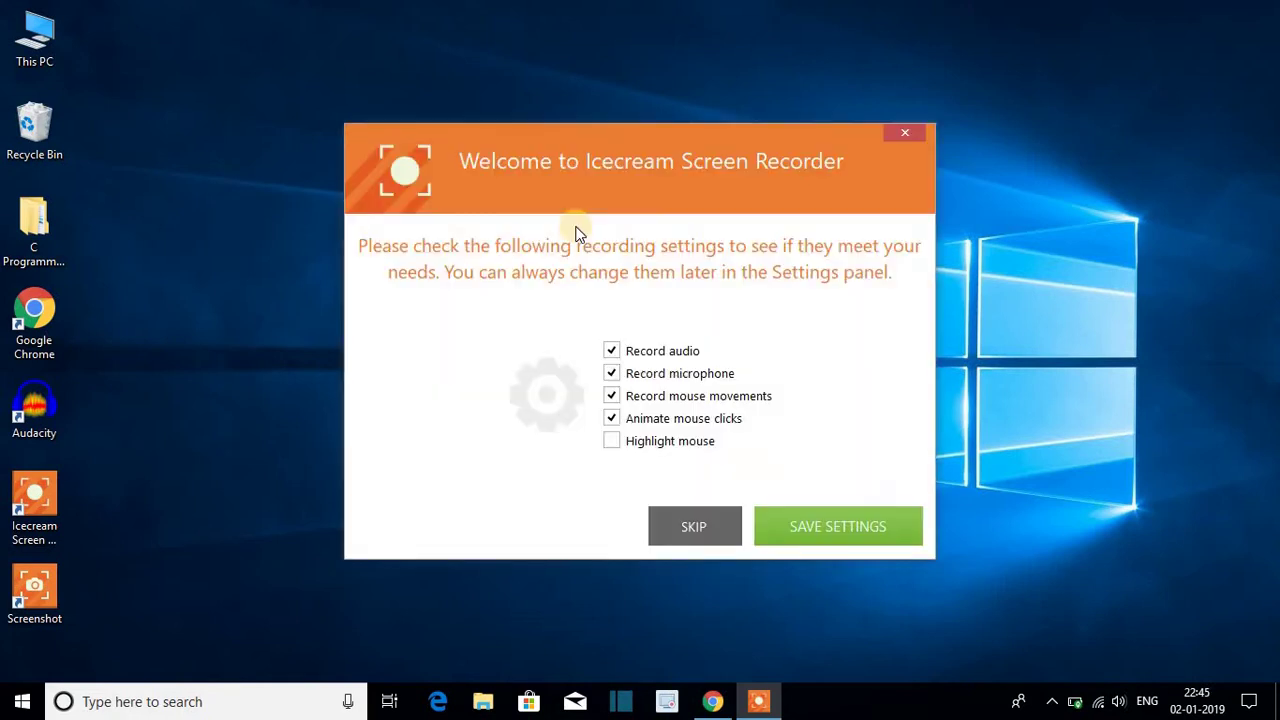
- Enable Highlight mouse in the welcome dialog and save the recording settings
click(611, 441)
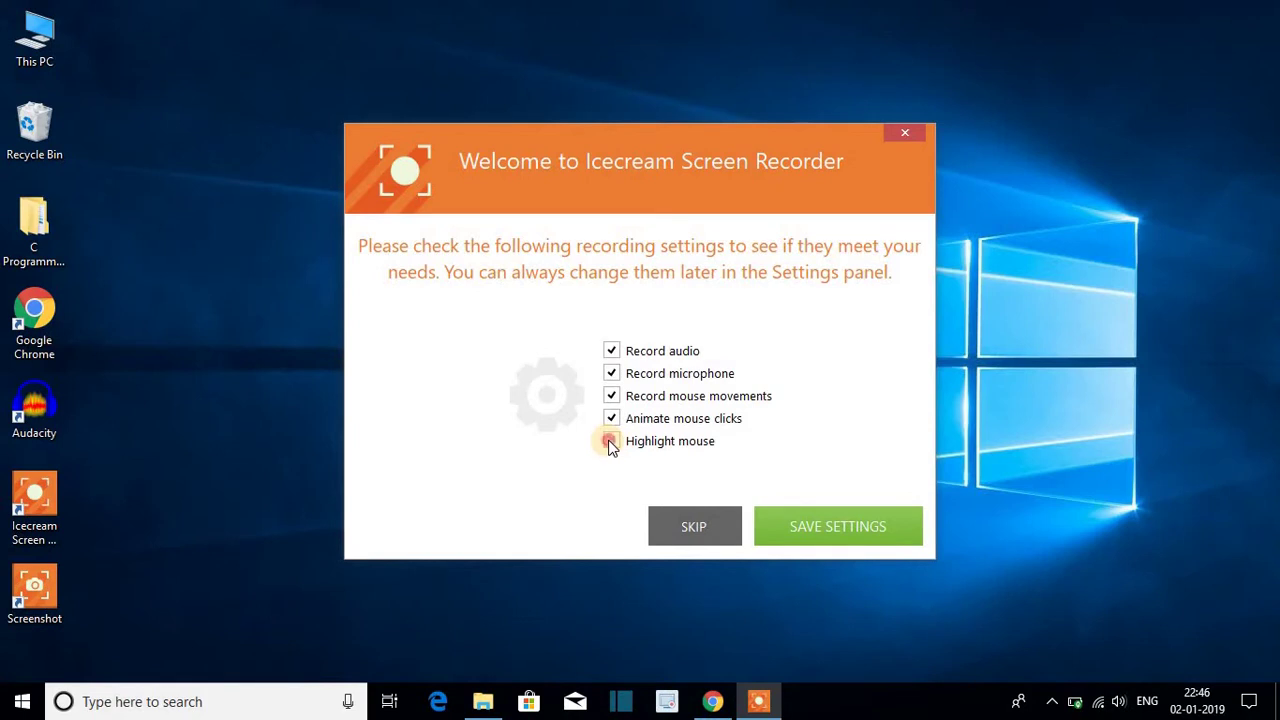
click(835, 532)
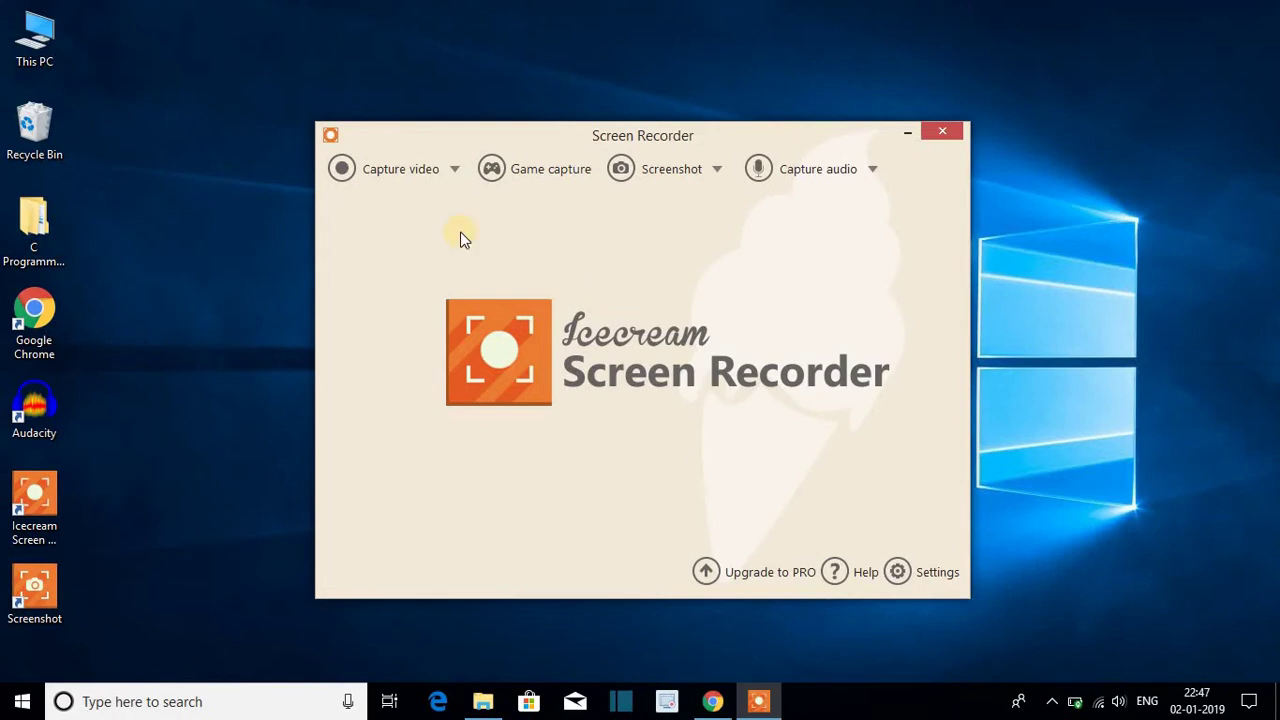
click(446, 168)
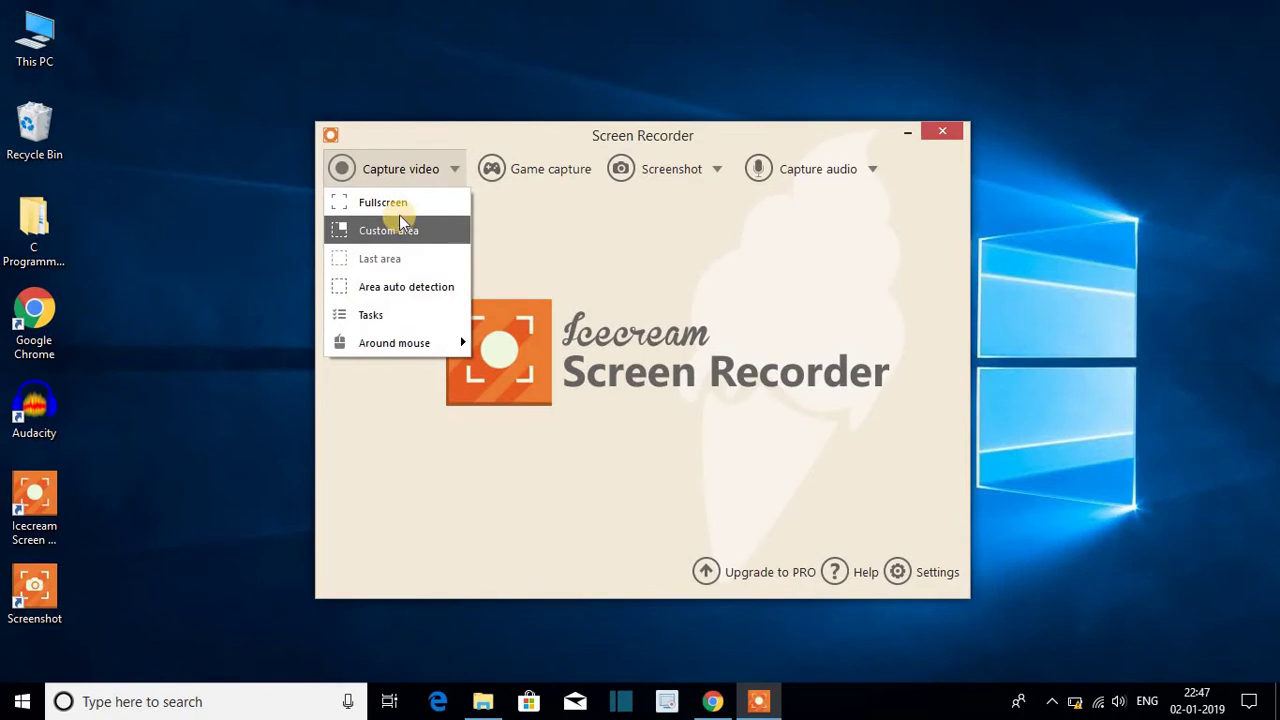
click(399, 206)
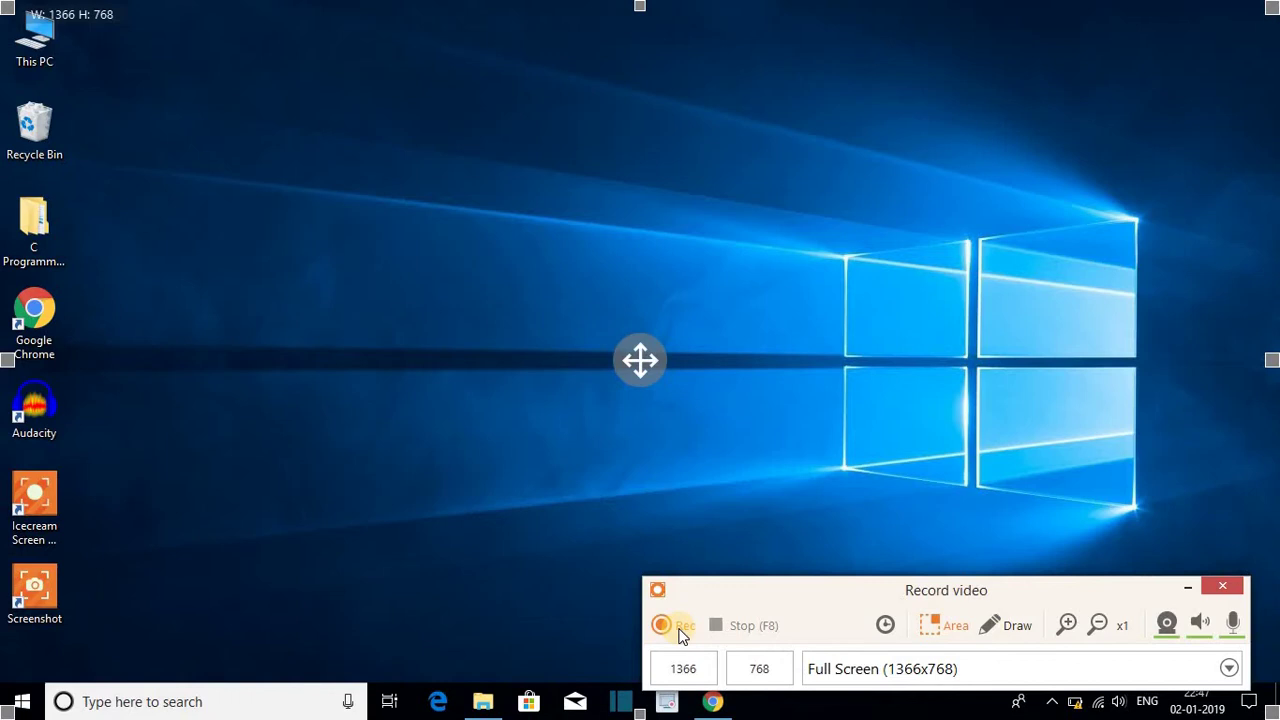
click(1222, 586)
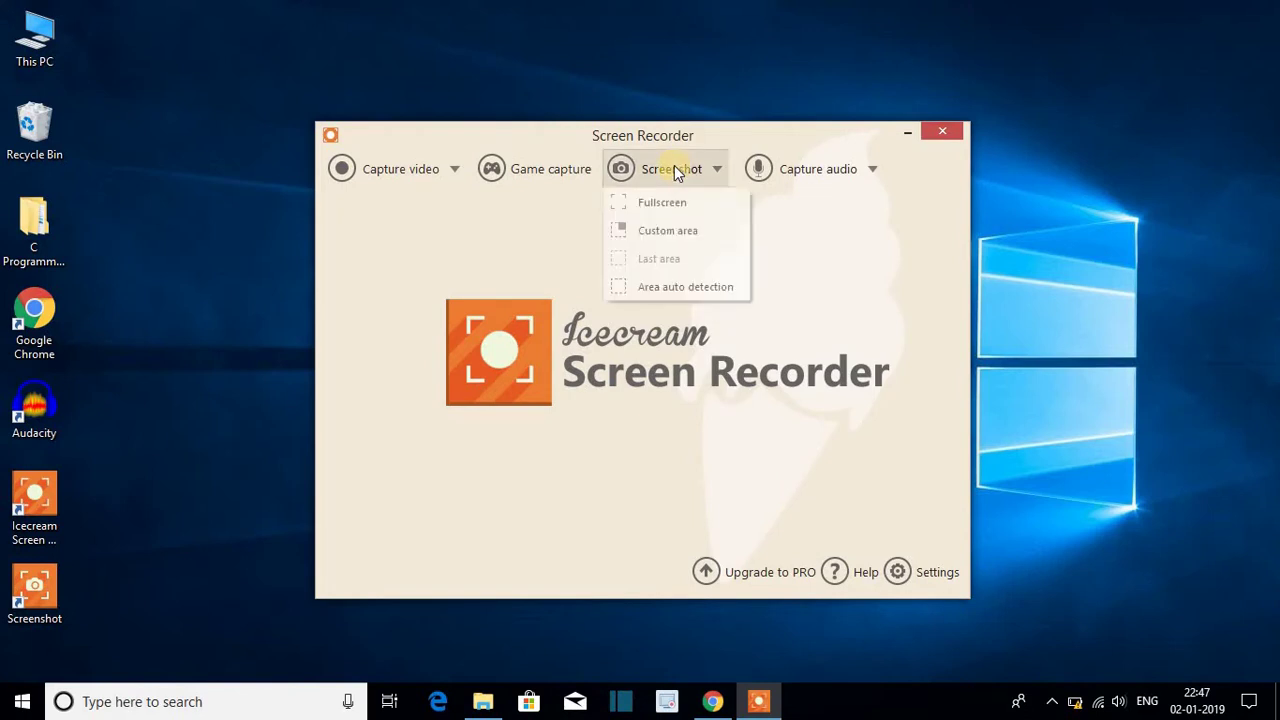
- Take a Custom area screenshot of an 872x392 region over the desktop logo
mouse_move(677, 166)
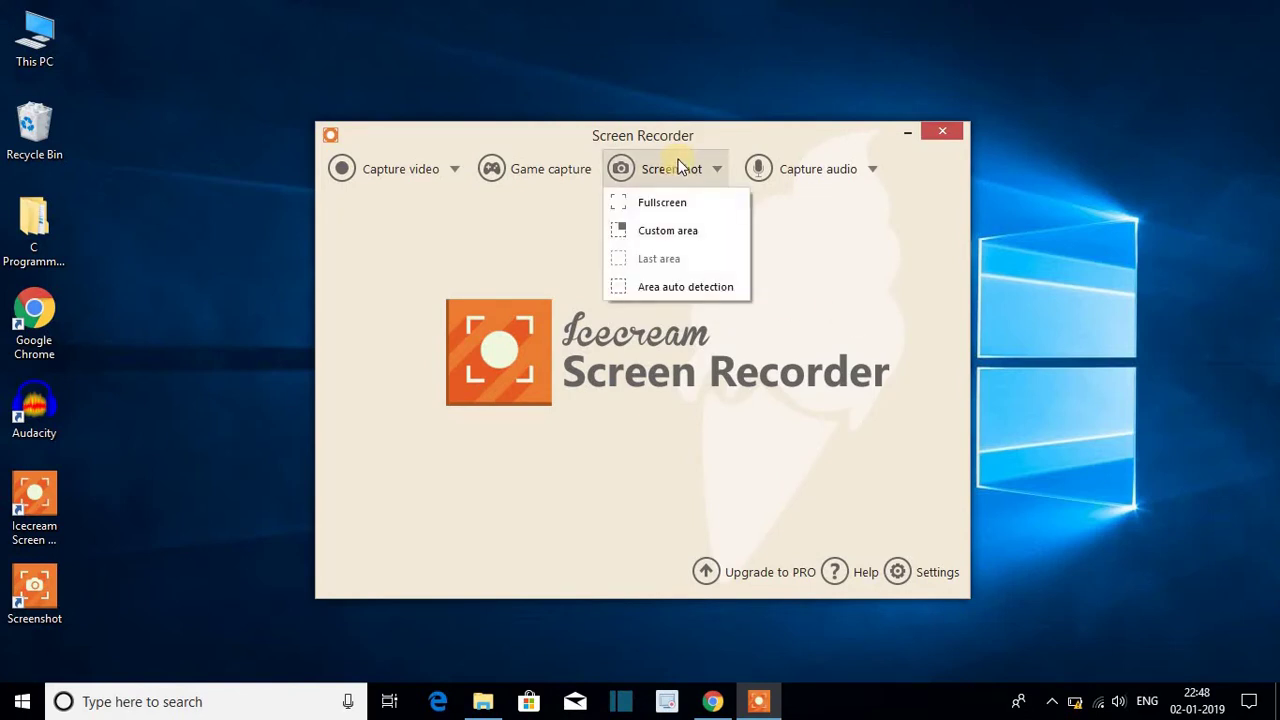
click(690, 232)
drag(409, 172, 1224, 538)
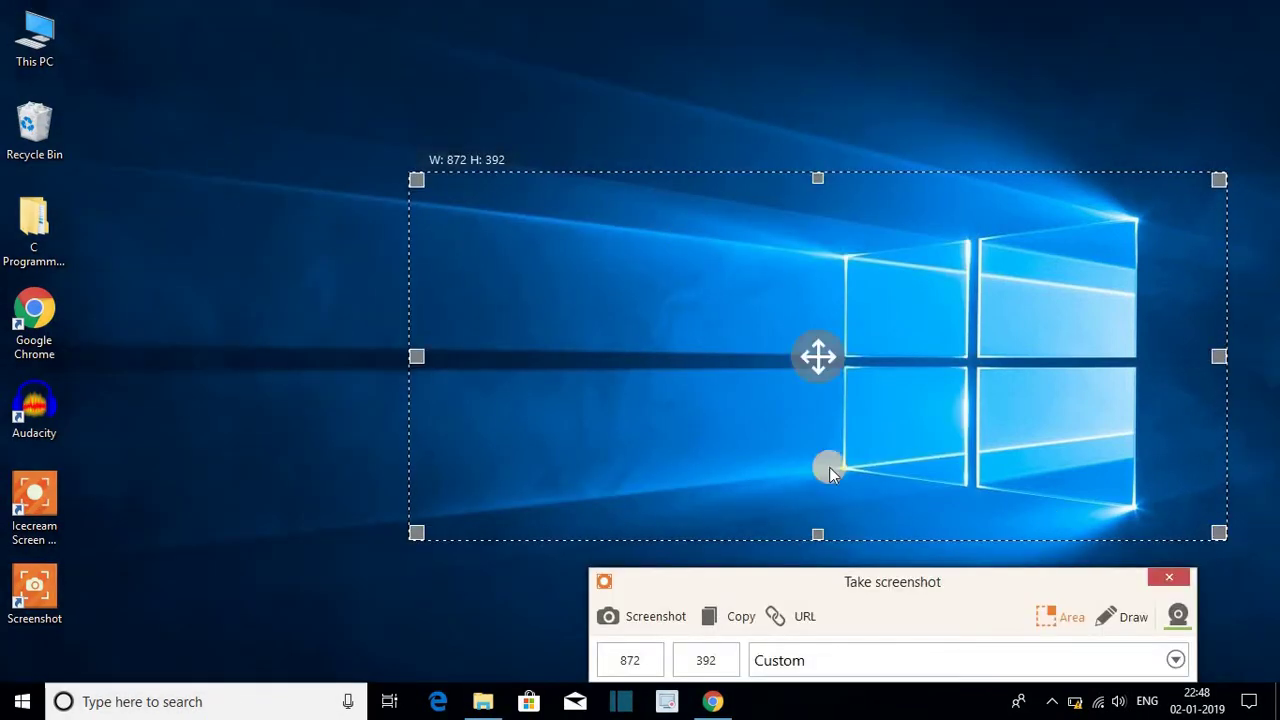
click(655, 615)
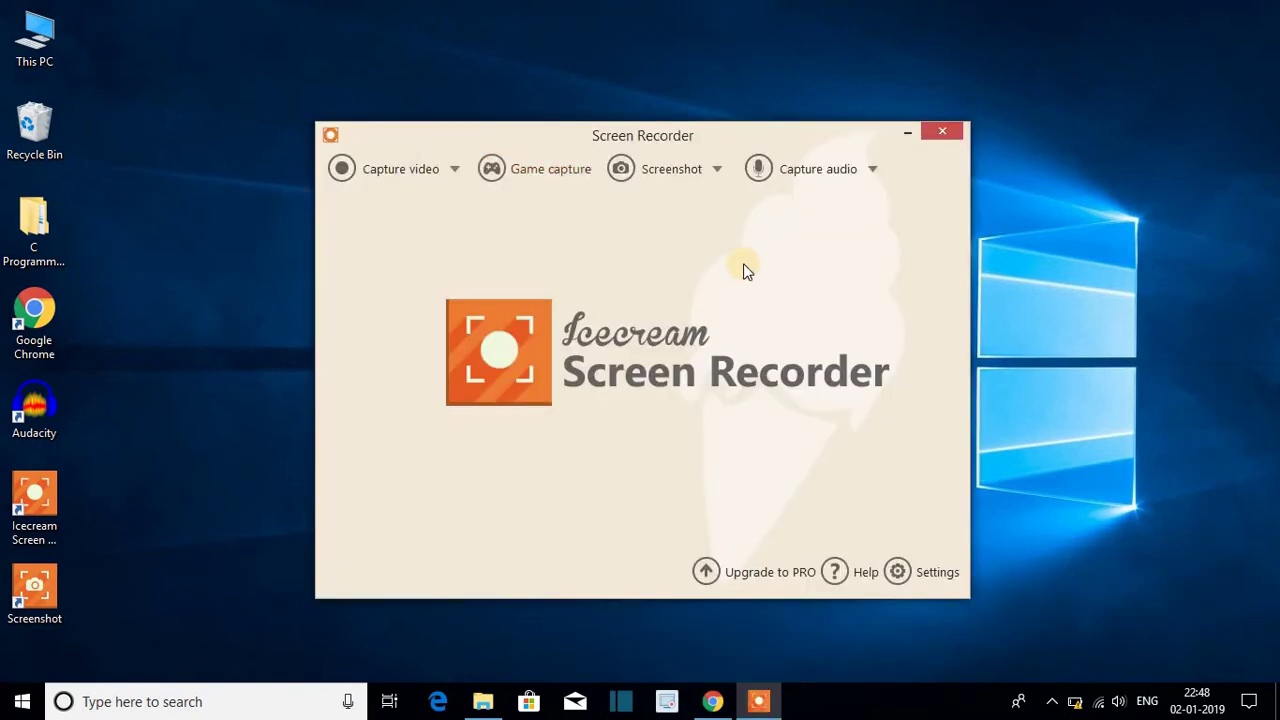